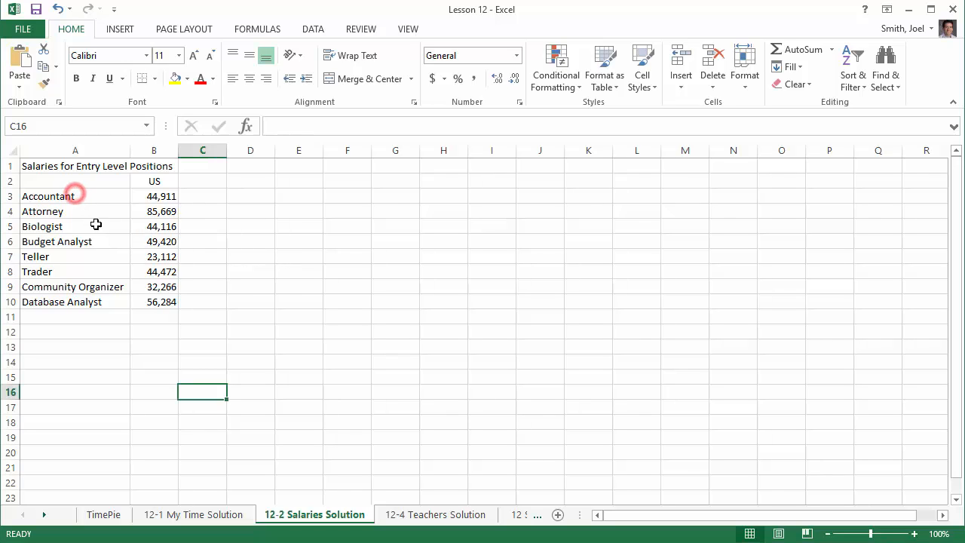
Step: Insert a 2-D clustered column chart from the job titles and salaries in A3:B10
{"action": "left_click_drag", "start_coordinate": [73, 196], "coordinate": [163, 302]}
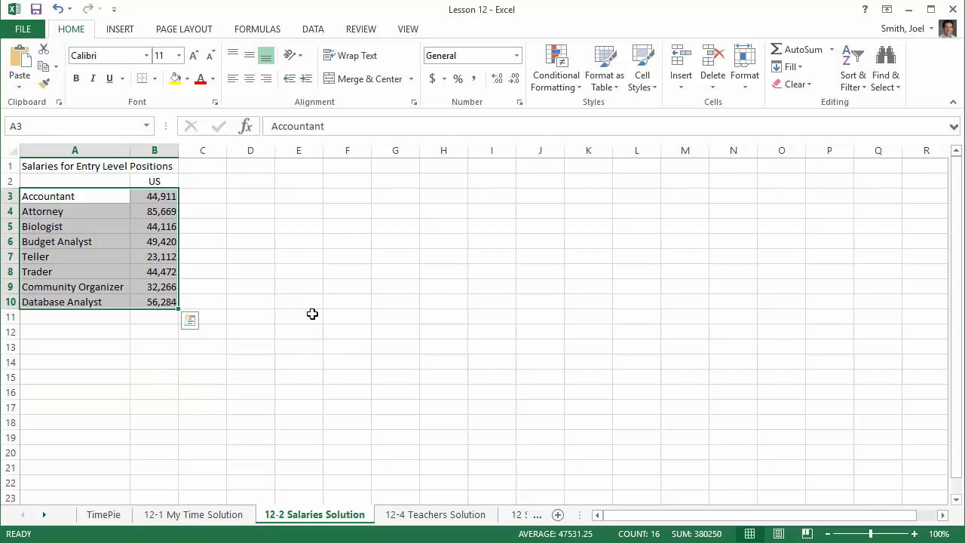
{"action": "left_click", "coordinate": [122, 28]}
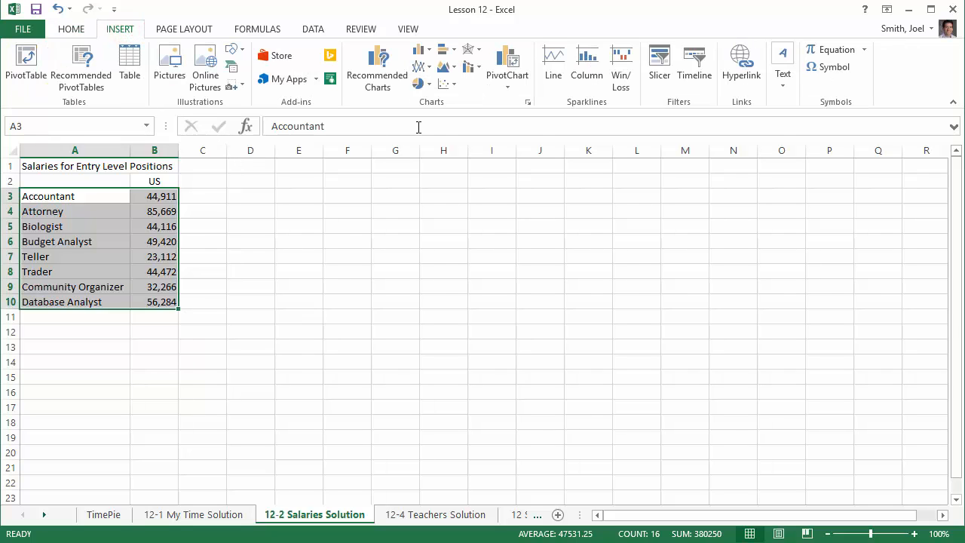
{"action": "left_click", "coordinate": [427, 50]}
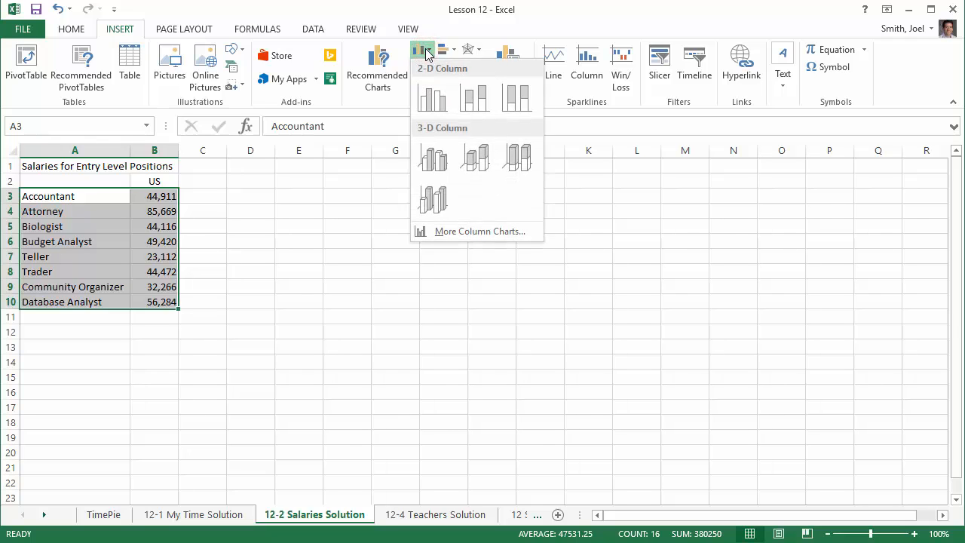
{"action": "left_click", "coordinate": [424, 108]}
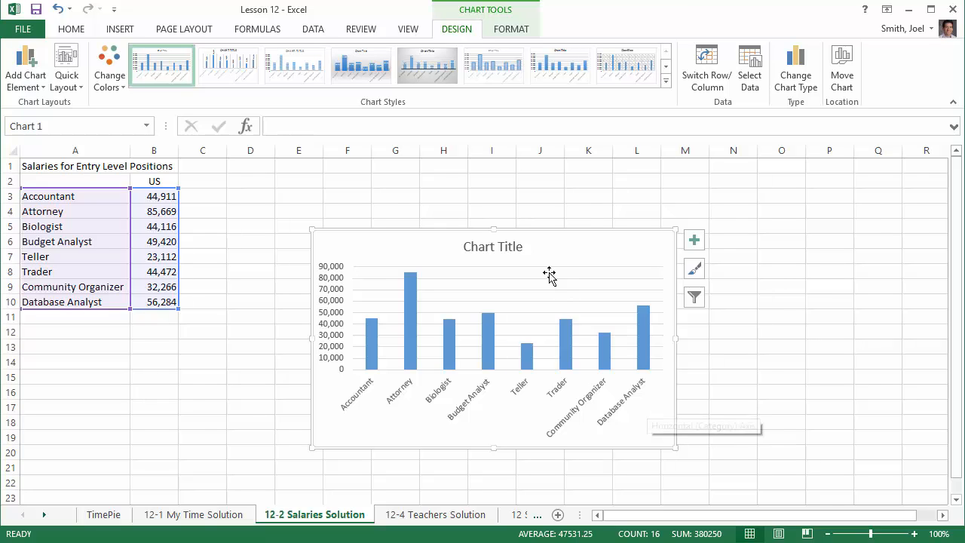
Step: Replace the chart's placeholder title with "Entry Level Salaries"
{"action": "left_click", "coordinate": [508, 249]}
{"action": "triple_click", "coordinate": [509, 248]}
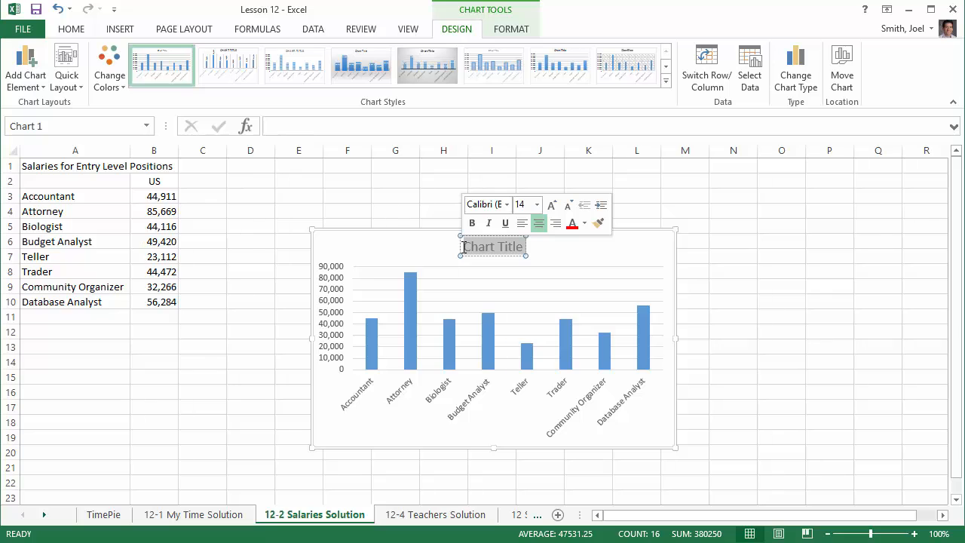
{"action": "type", "text": "E"}
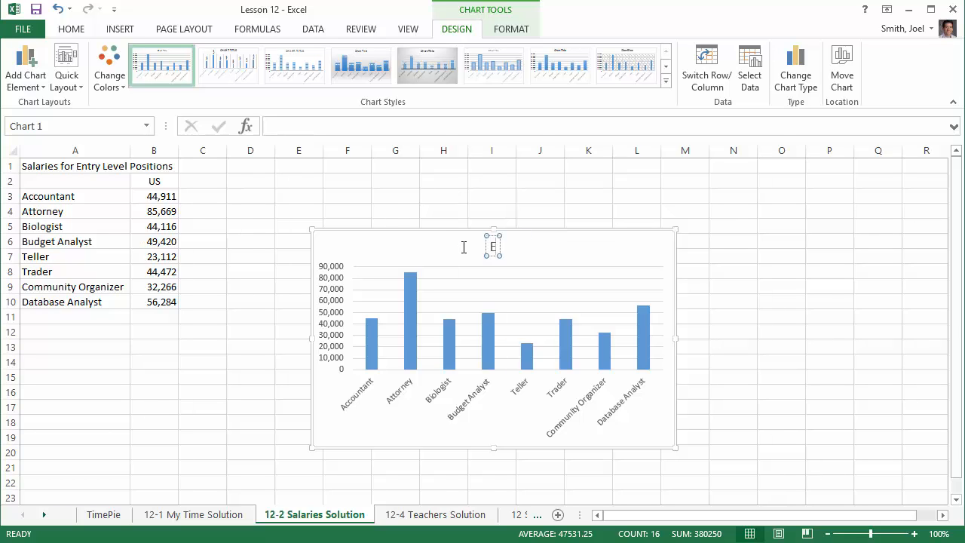
{"action": "type", "text": "ntry Le"}
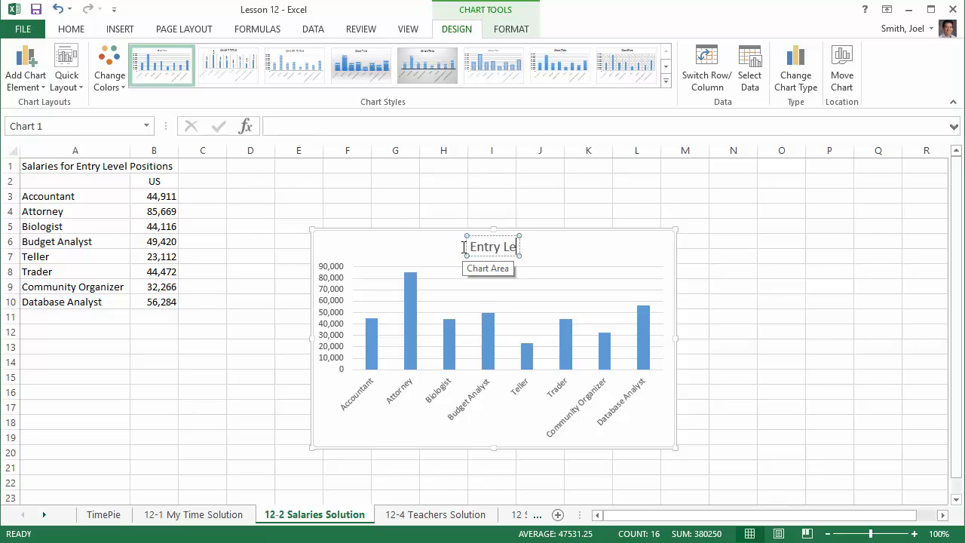
{"action": "type", "text": "vel Salari"}
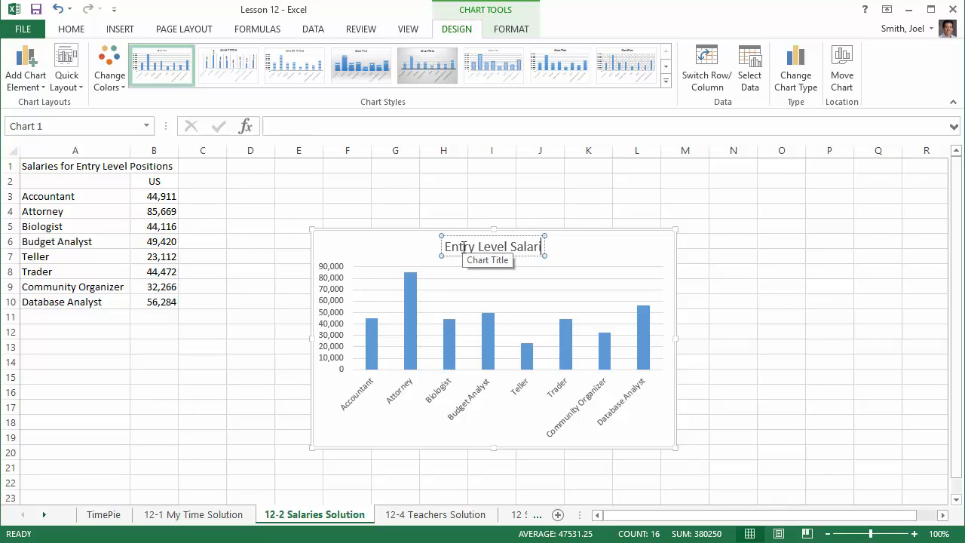
{"action": "type", "text": "es"}
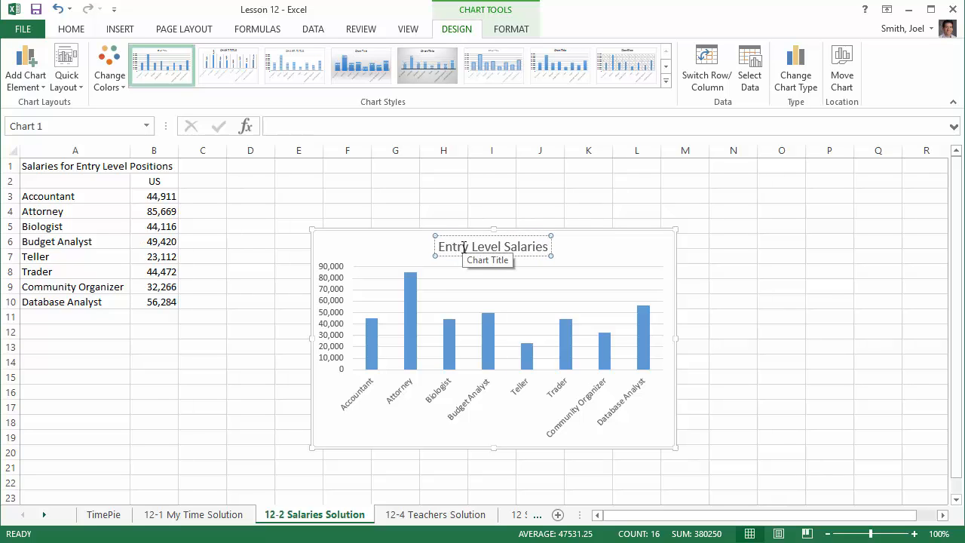
{"action": "left_click", "coordinate": [594, 241]}
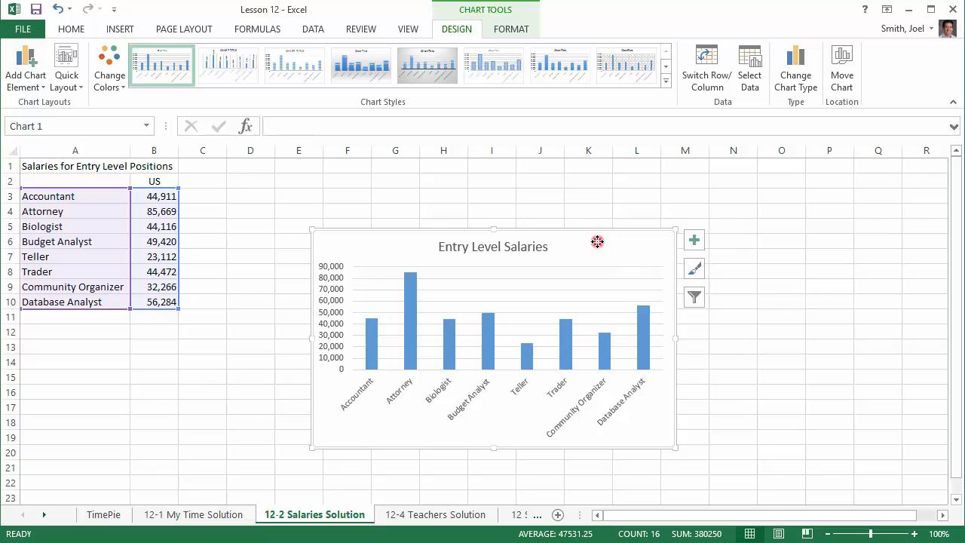
Step: Examine the chart's individual elements: horizontal axis, chart area, plot area, vertical axis, data series and title
{"action": "left_click", "coordinate": [642, 420]}
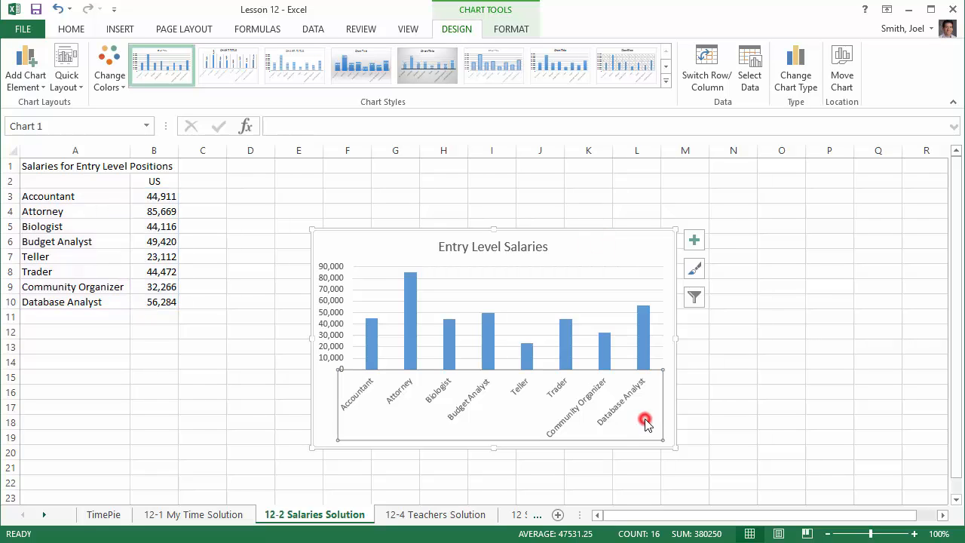
{"action": "left_click", "coordinate": [650, 250]}
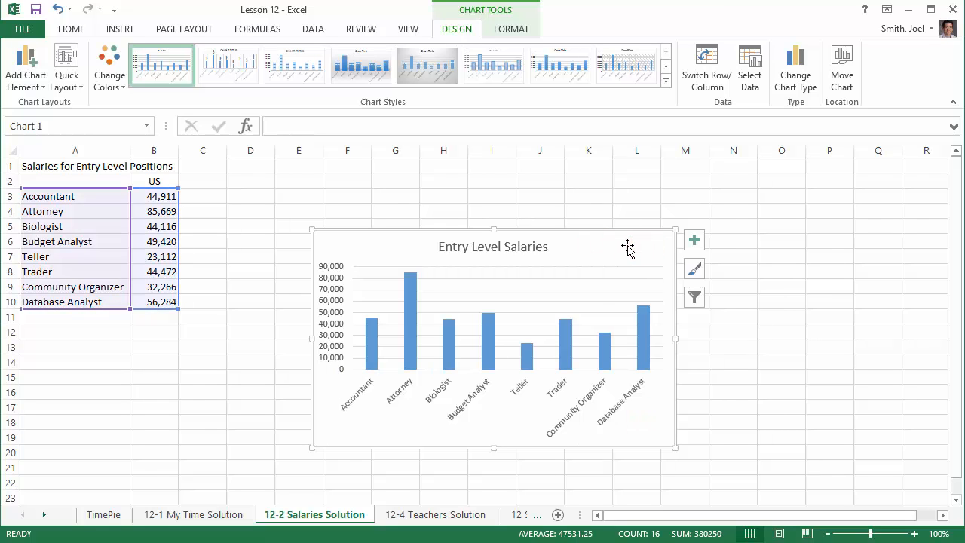
{"action": "right_click", "coordinate": [594, 249]}
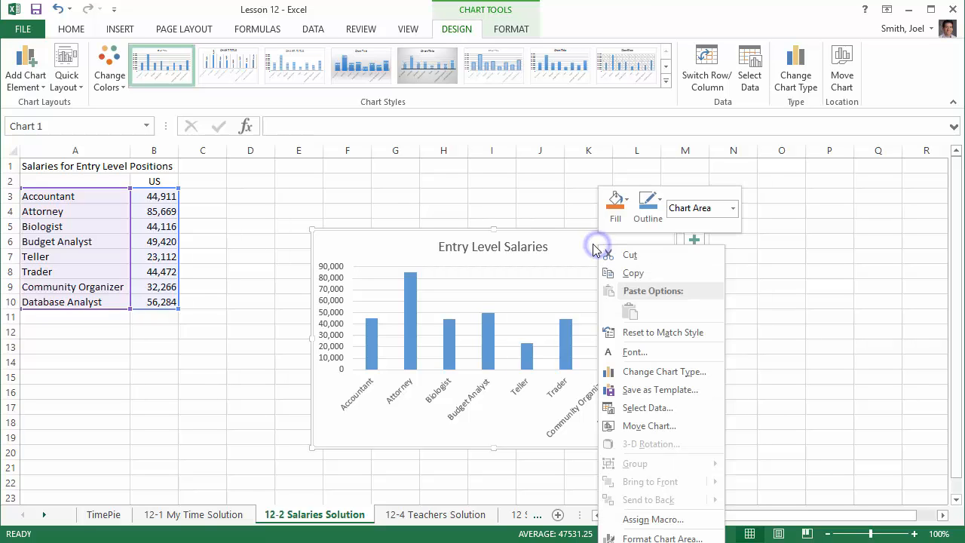
{"action": "left_click", "coordinate": [577, 241]}
{"action": "left_click", "coordinate": [500, 285]}
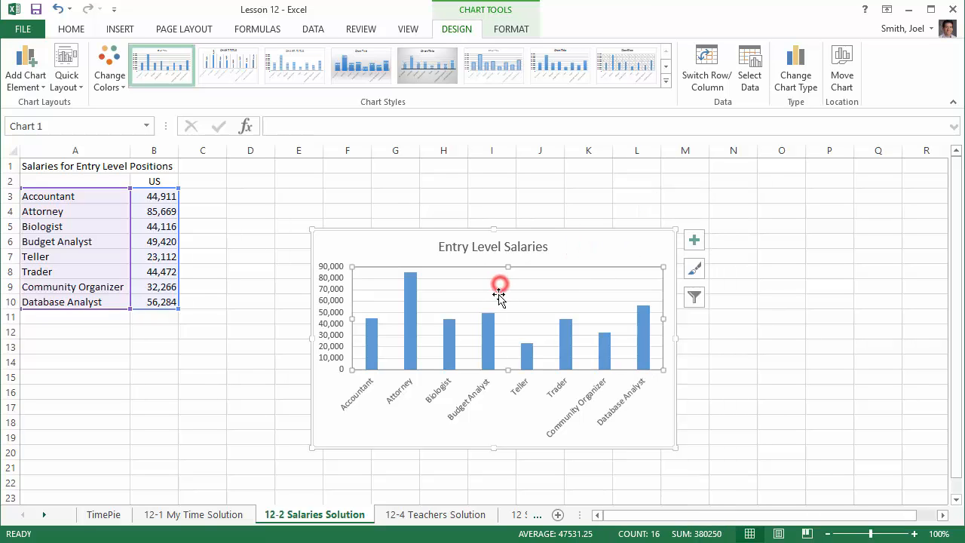
{"action": "left_click", "coordinate": [333, 284]}
{"action": "left_click", "coordinate": [371, 343]}
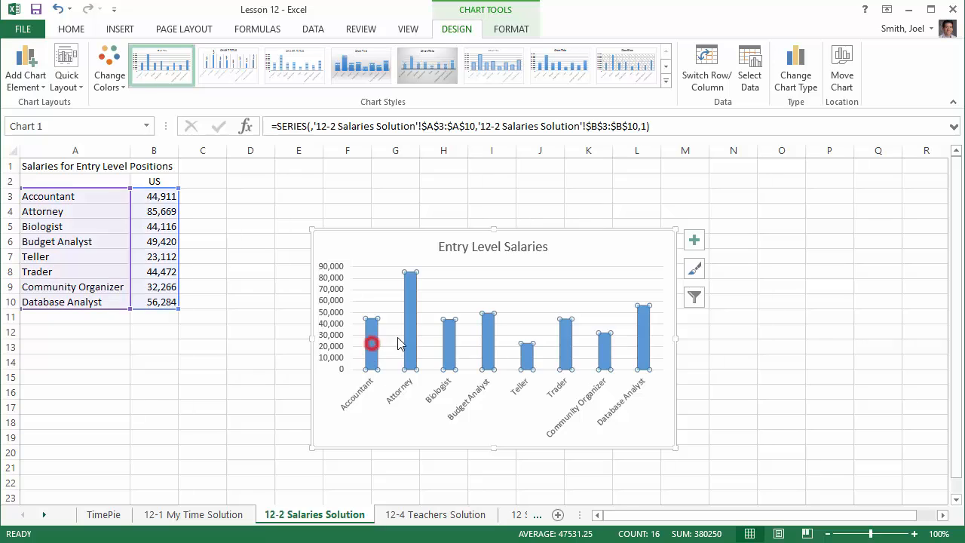
{"action": "left_click", "coordinate": [411, 387]}
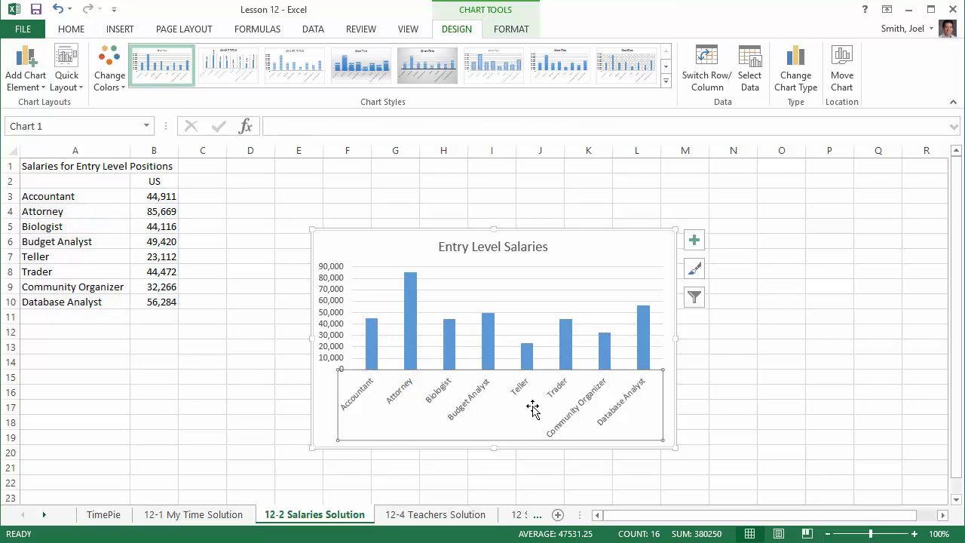
{"action": "left_click", "coordinate": [532, 249]}
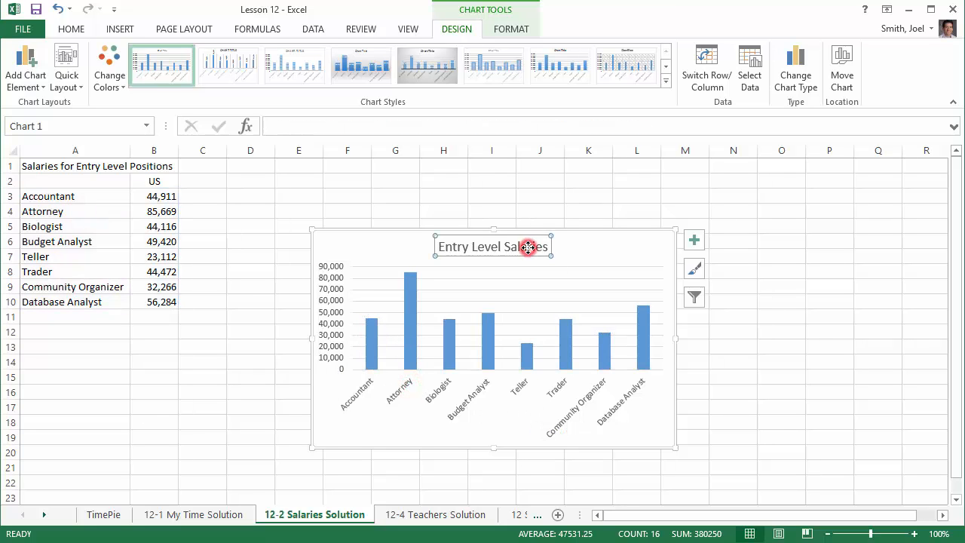
Step: Move the whole chart to a new sheet named Salaries
{"action": "left_click", "coordinate": [601, 248]}
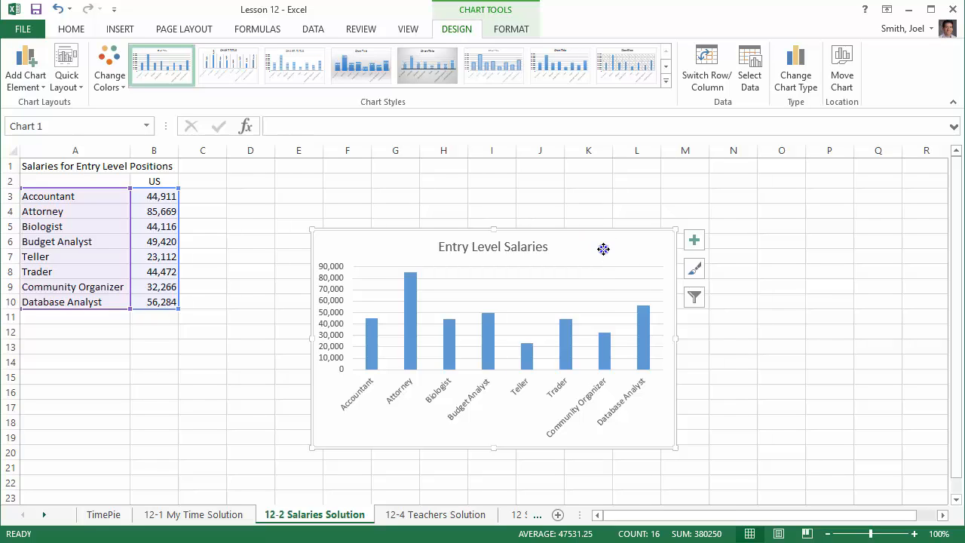
{"action": "right_click", "coordinate": [603, 249]}
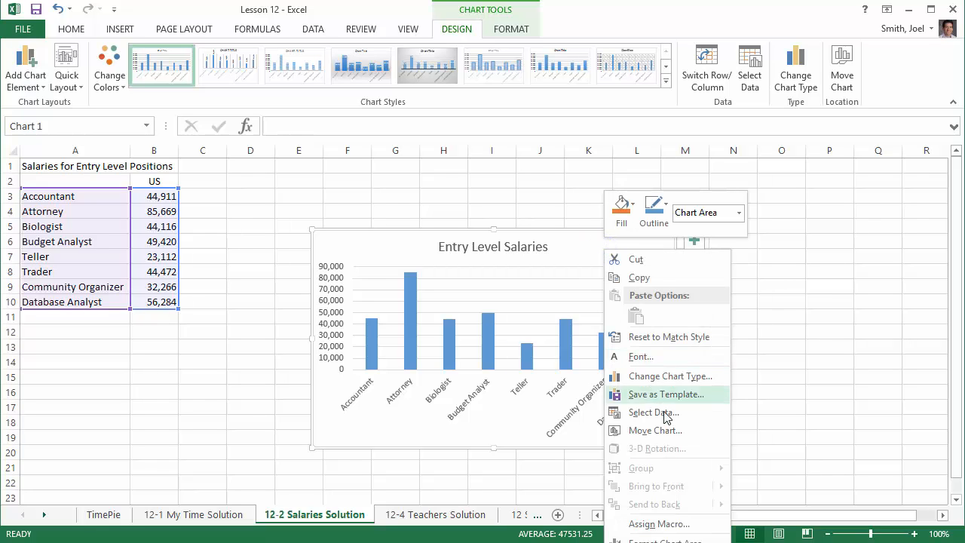
{"action": "left_click", "coordinate": [654, 430]}
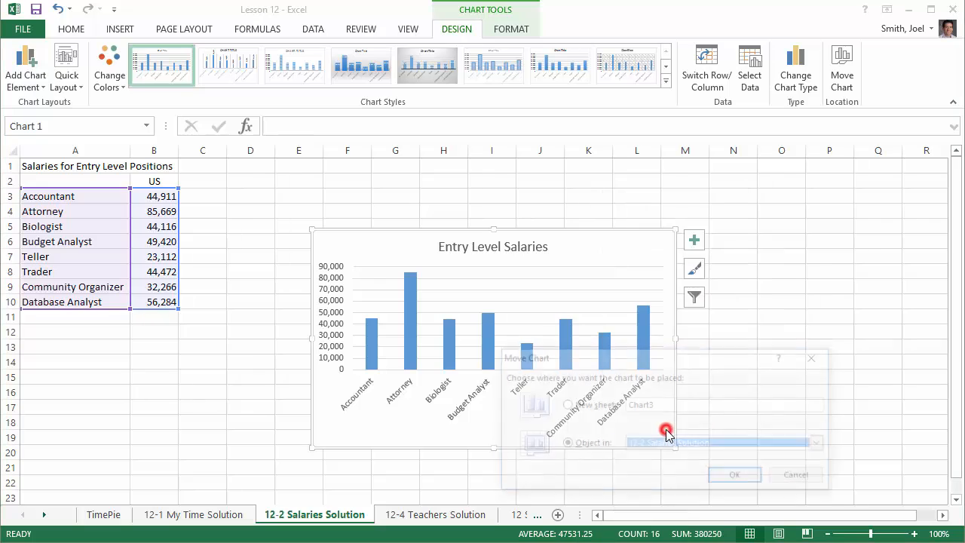
{"action": "double_click", "coordinate": [669, 404]}
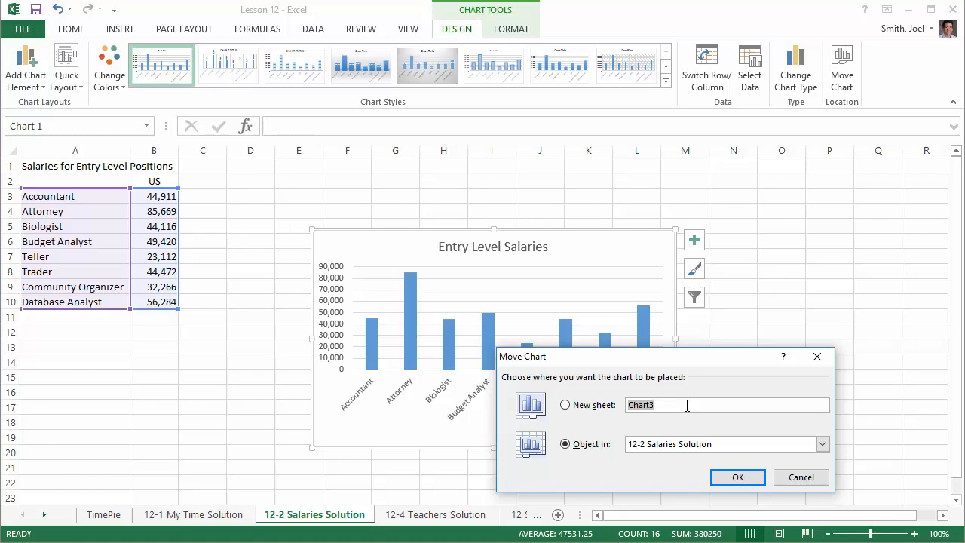
{"action": "type", "text": "Salaries"}
{"action": "left_click", "coordinate": [741, 477]}
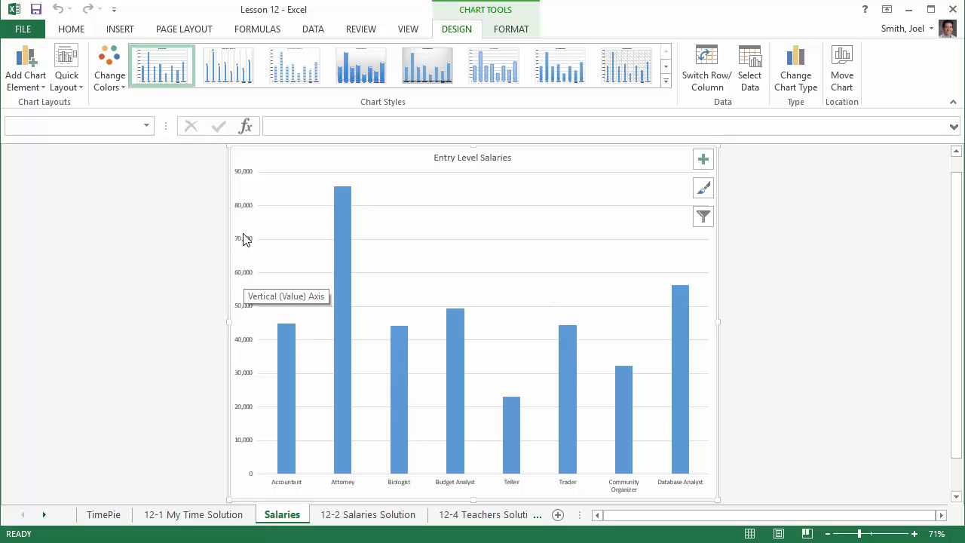
Step: Open the formatting options for the vertical value axis and look through its fill, effects, alignment and axis settings
{"action": "left_click", "coordinate": [242, 272]}
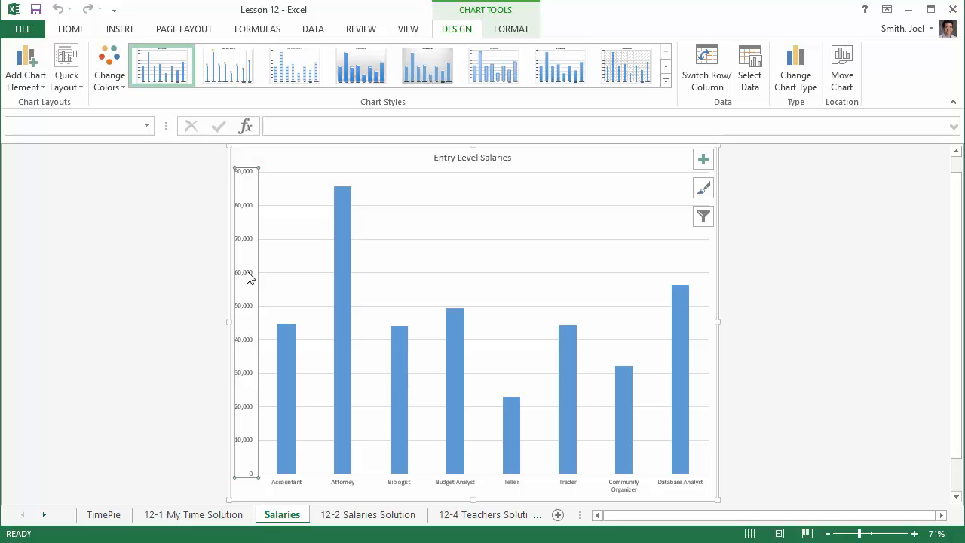
{"action": "right_click", "coordinate": [242, 256]}
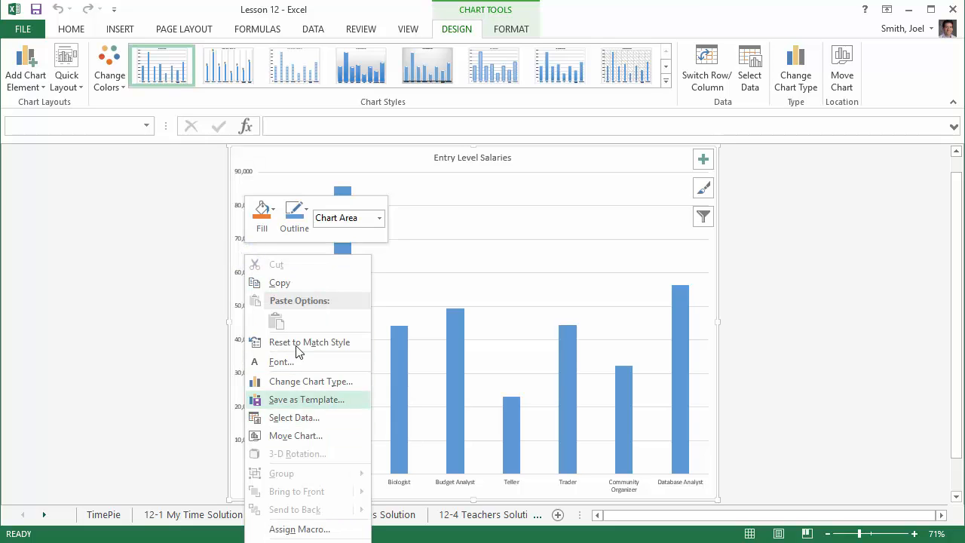
{"action": "right_click", "coordinate": [238, 239]}
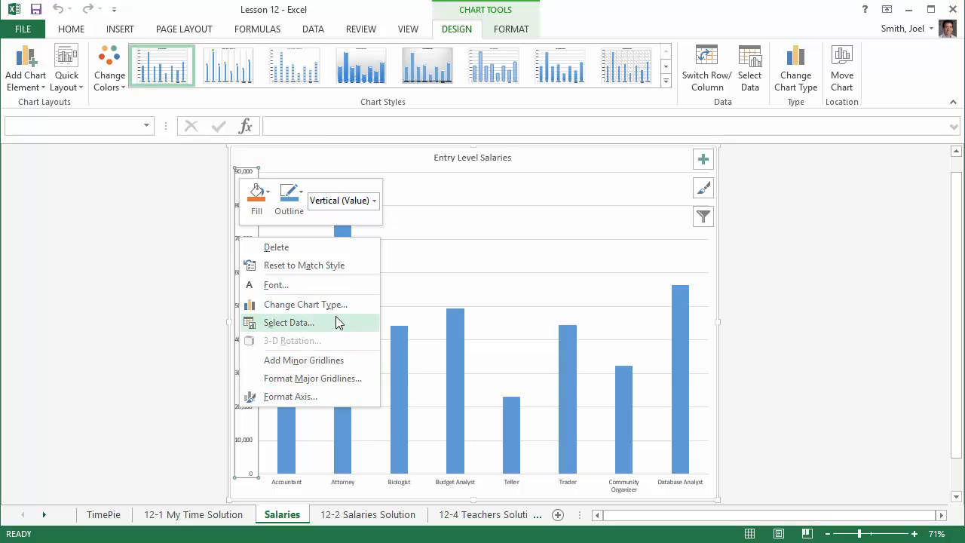
{"action": "left_click", "coordinate": [285, 398]}
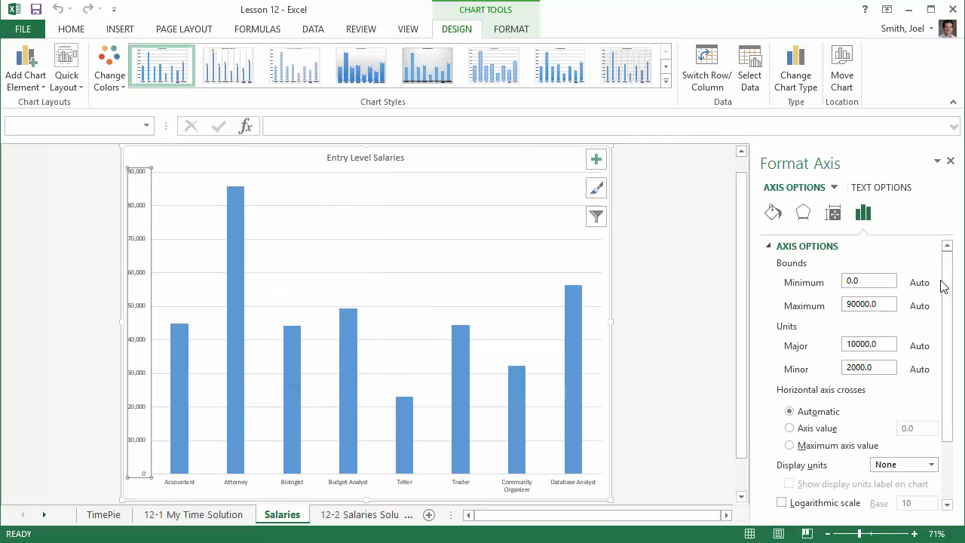
{"action": "left_click", "coordinate": [773, 214]}
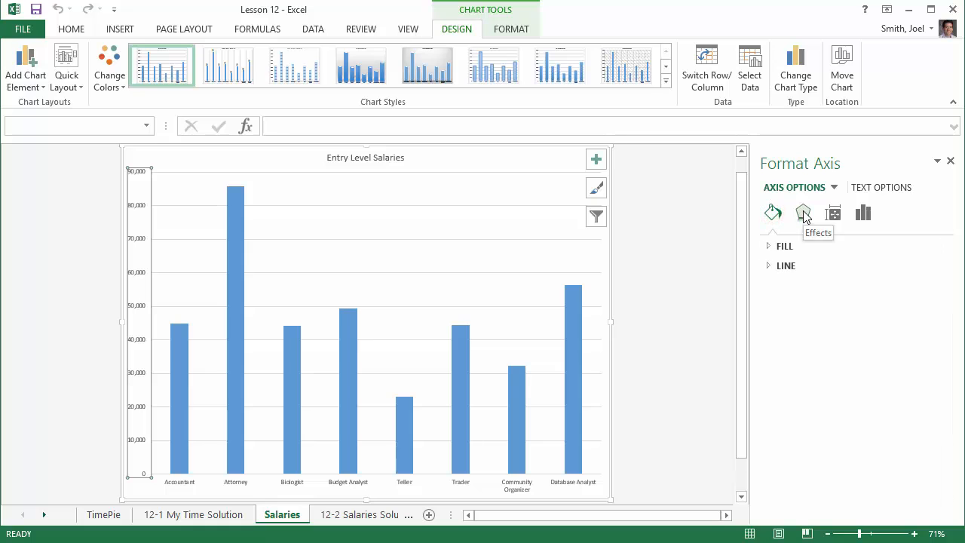
{"action": "left_click", "coordinate": [803, 215]}
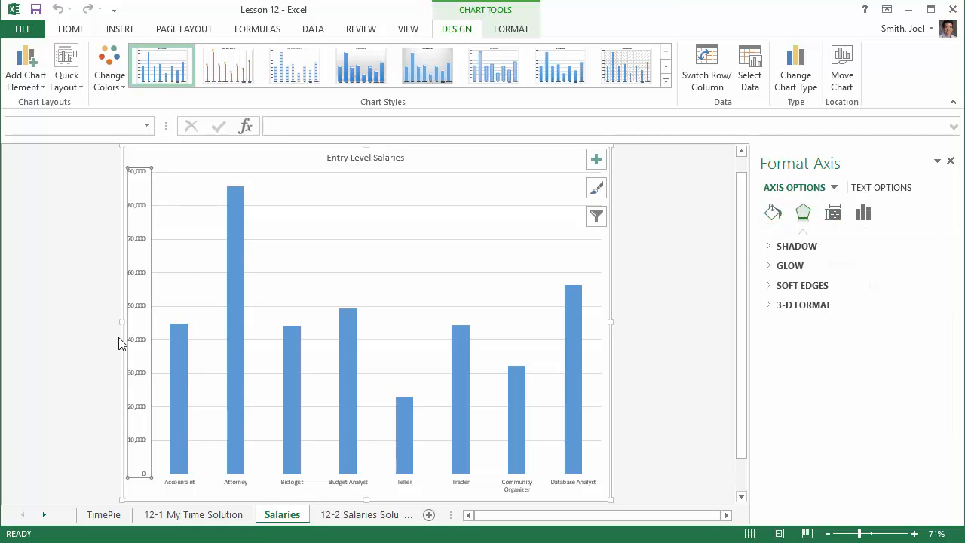
{"action": "left_click", "coordinate": [864, 215]}
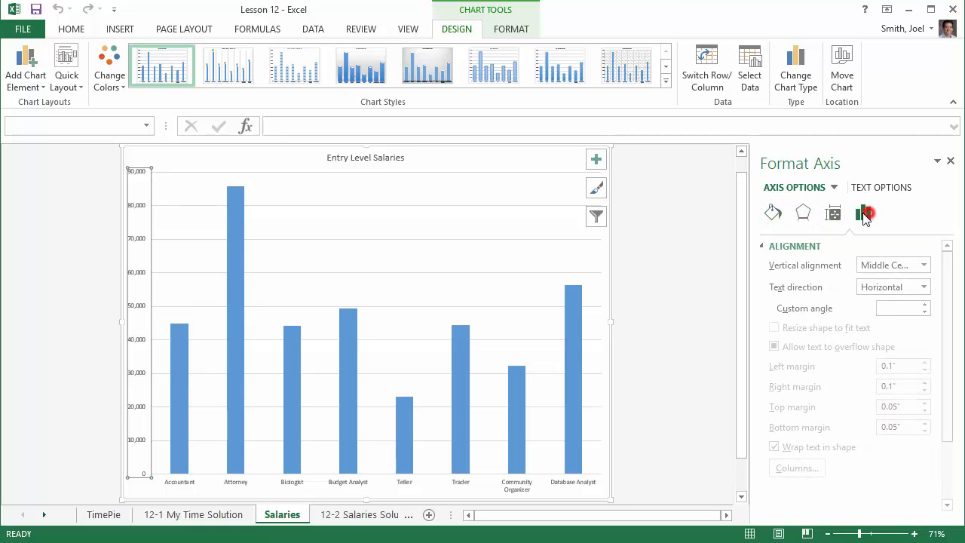
{"action": "left_click", "coordinate": [863, 215]}
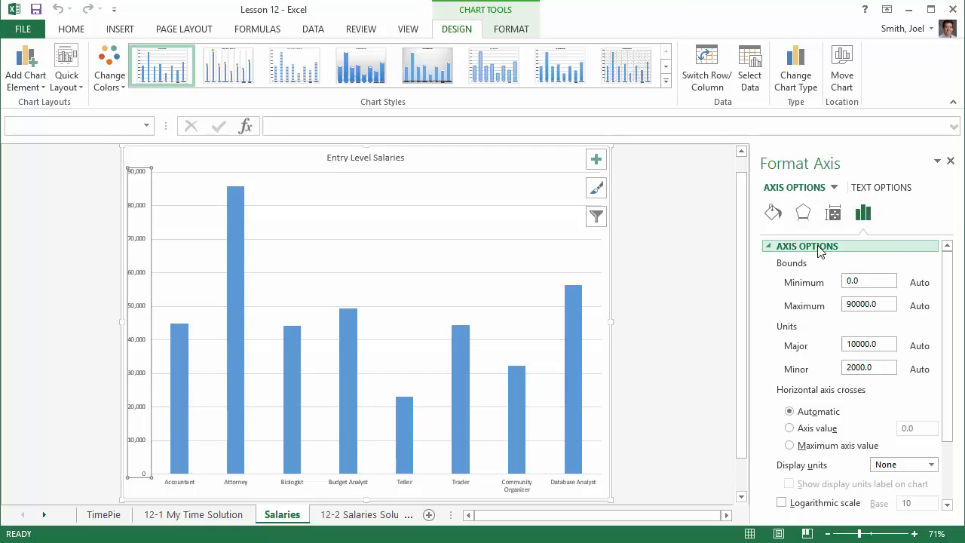
Step: Set the number format category of the vertical axis to Currency
{"action": "left_click_drag", "start_coordinate": [943, 341], "coordinate": [948, 425]}
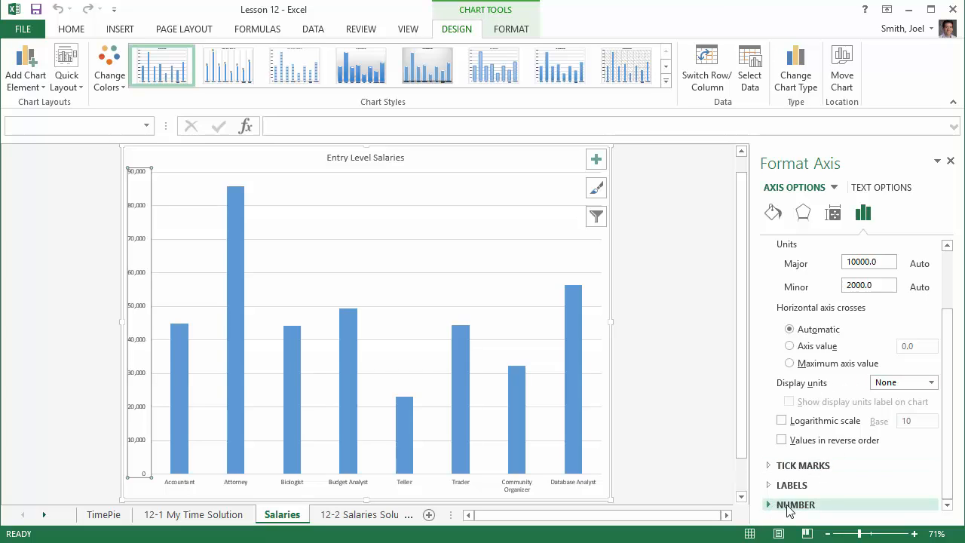
{"action": "left_click", "coordinate": [788, 511]}
{"action": "scroll", "coordinate": [866, 467], "scroll_direction": "down", "scroll_amount": 3}
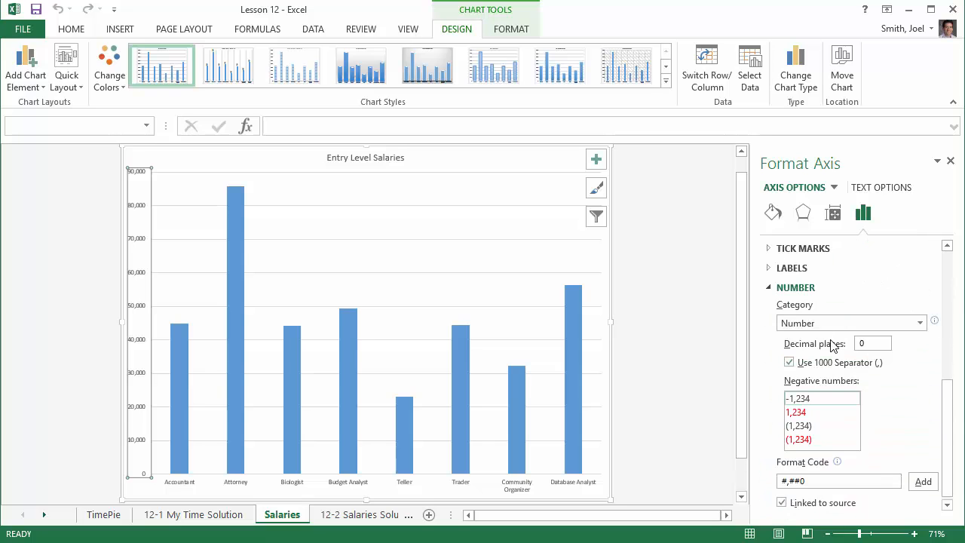
{"action": "left_click", "coordinate": [900, 323]}
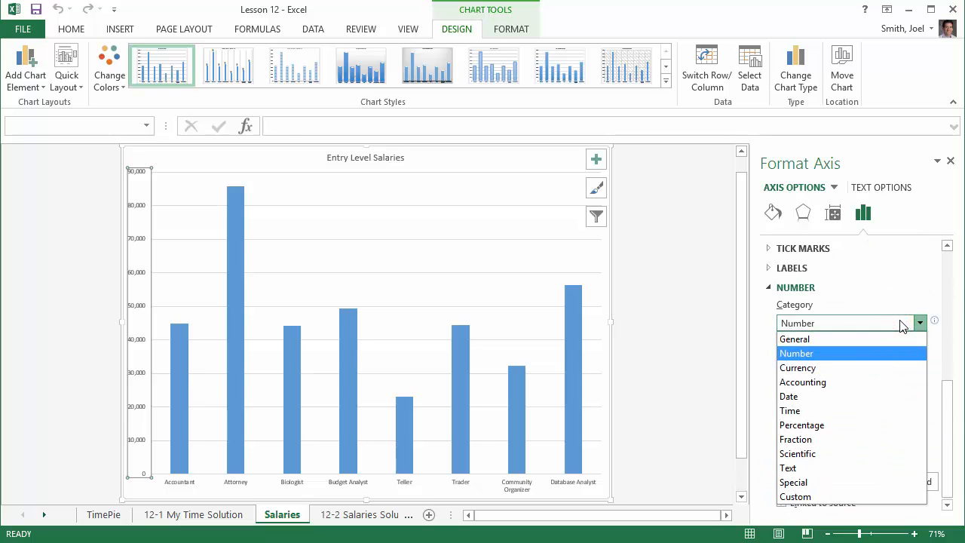
{"action": "left_click", "coordinate": [805, 367]}
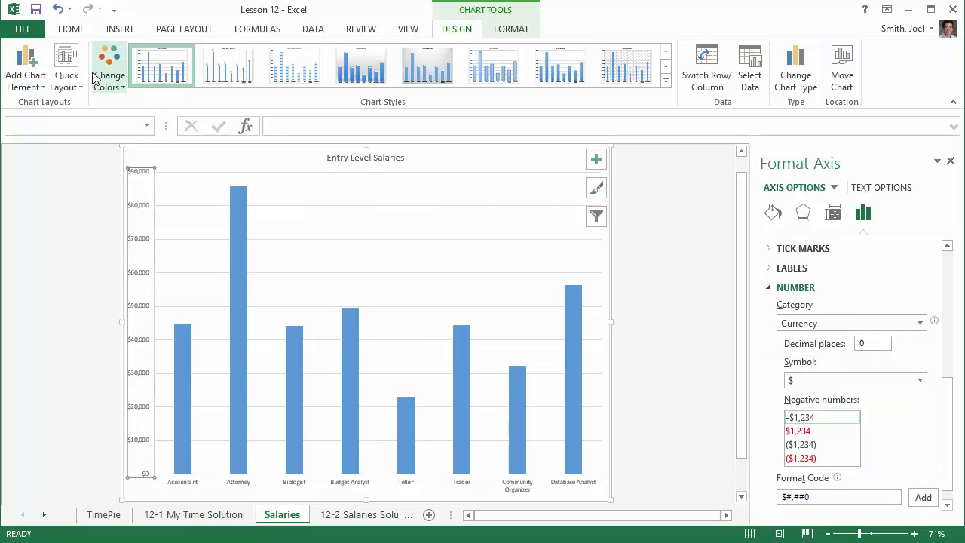
Step: Review the vertical axis's available formatting commands and its number format settings
{"action": "left_click", "coordinate": [75, 28]}
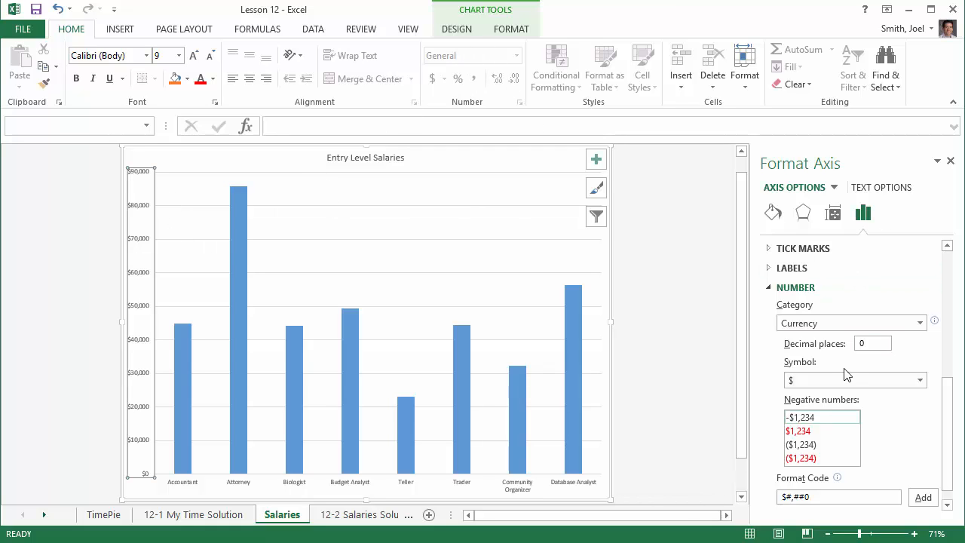
{"action": "right_click", "coordinate": [134, 274]}
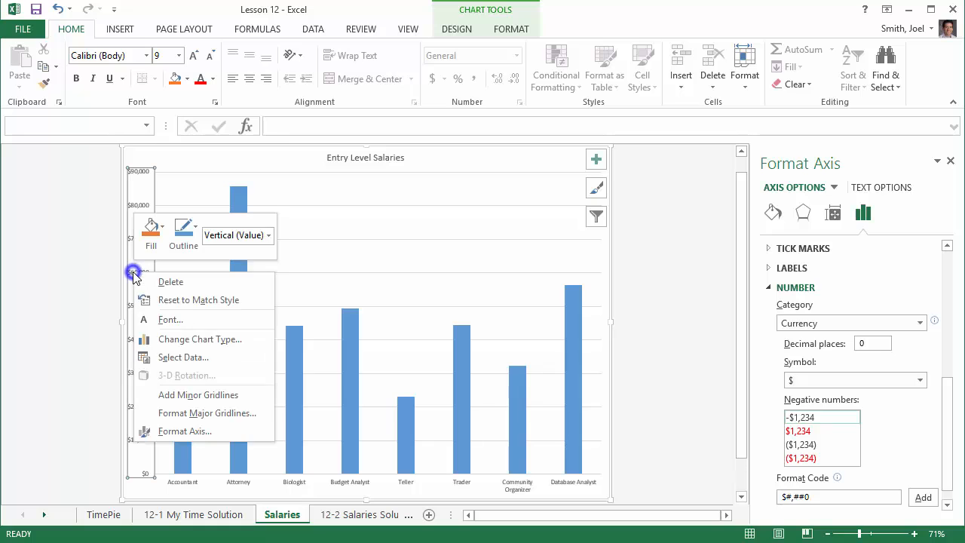
{"action": "left_click", "coordinate": [860, 285]}
{"action": "scroll", "coordinate": [870, 452], "scroll_direction": "down", "scroll_amount": 1}
{"action": "scroll", "coordinate": [820, 446], "scroll_direction": "up", "scroll_amount": 6}
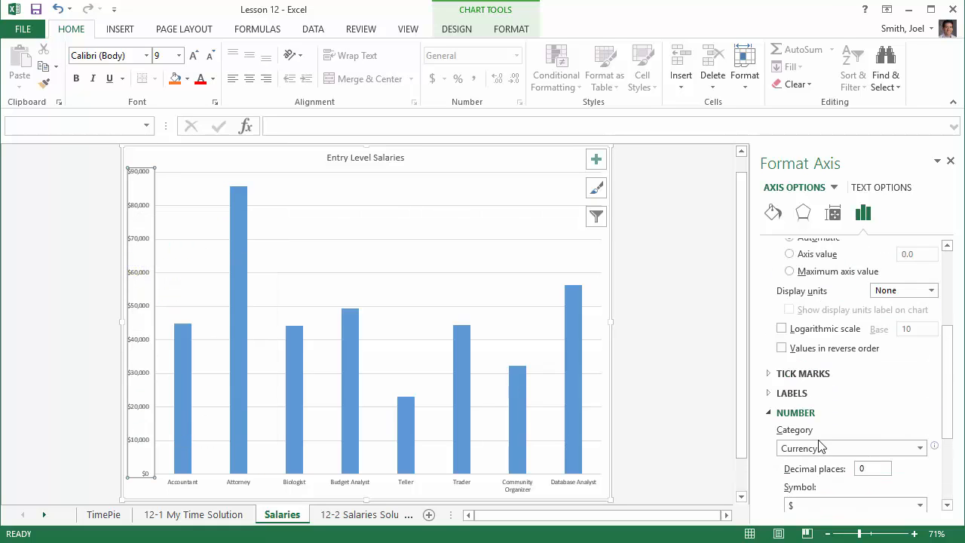
{"action": "scroll", "coordinate": [867, 429], "scroll_direction": "down", "scroll_amount": 4}
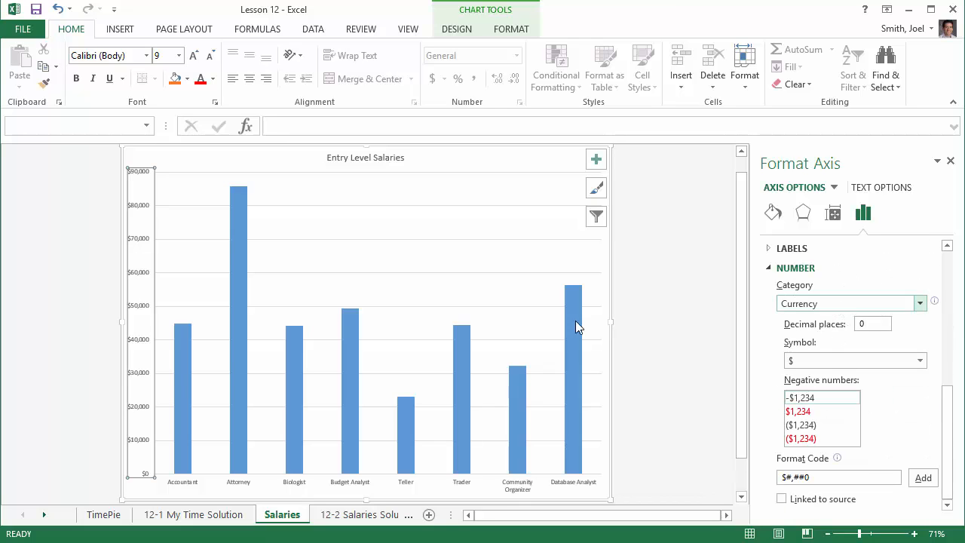
Step: Select the plot area instead of the vertical axis and close the formatting pane
{"action": "left_click", "coordinate": [98, 358]}
{"action": "left_click", "coordinate": [200, 321]}
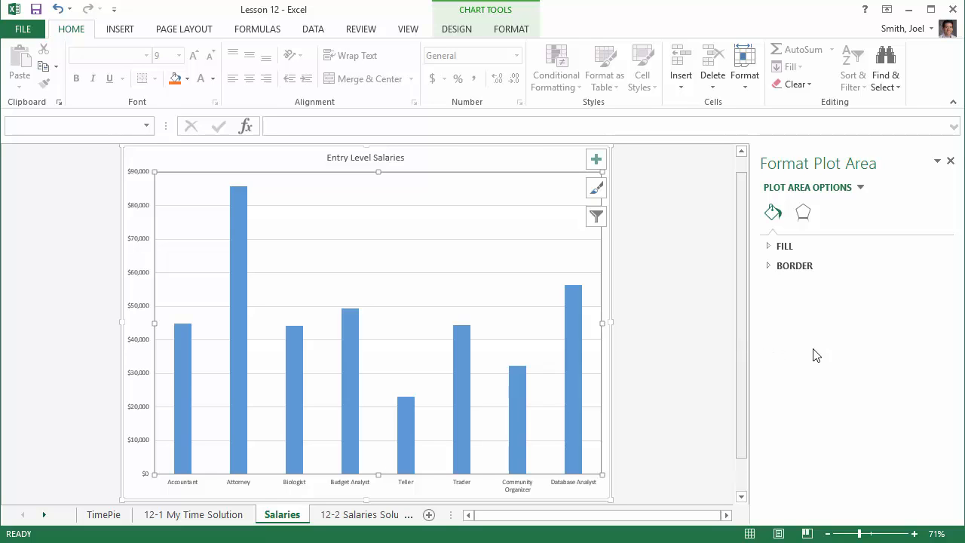
{"action": "left_click", "coordinate": [950, 160]}
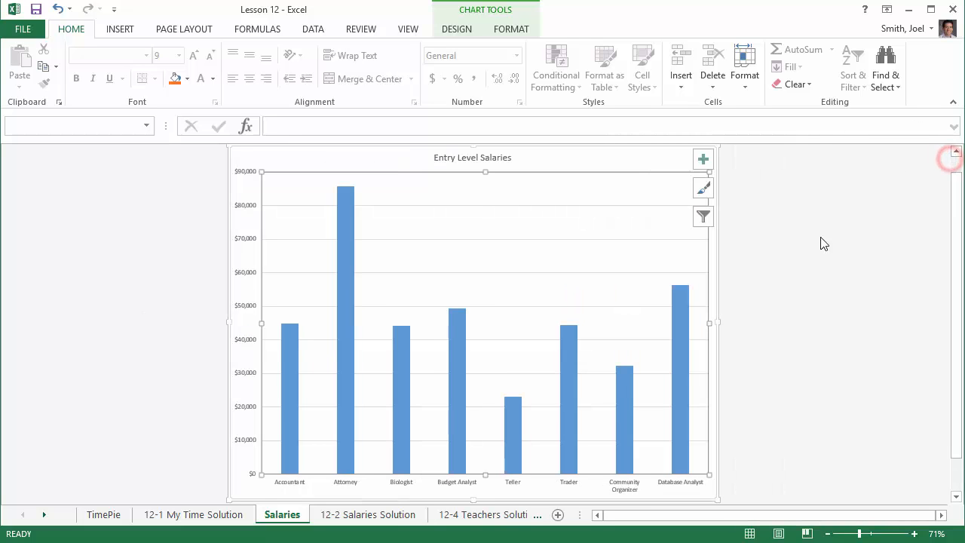